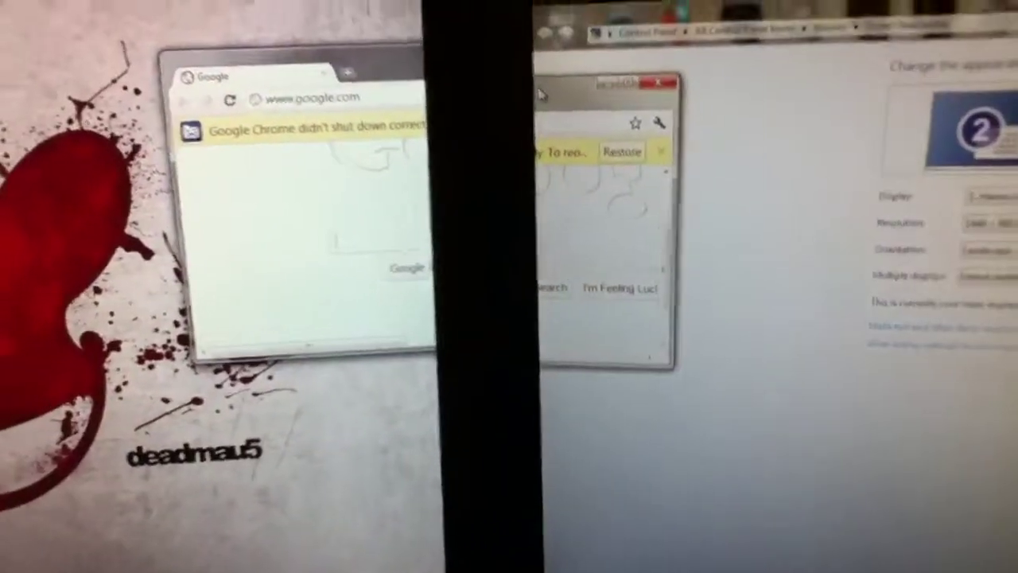
Step: Test the extended desktop with the Google window, keep Extend, and leave DELL at 1280 × 1024
drag(540, 93, 329, 87)
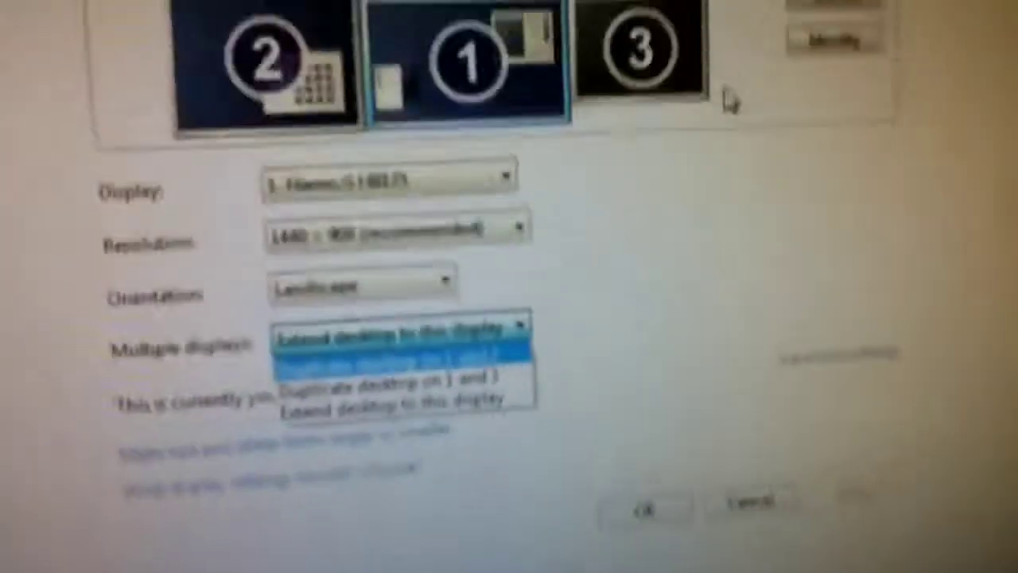
click(493, 222)
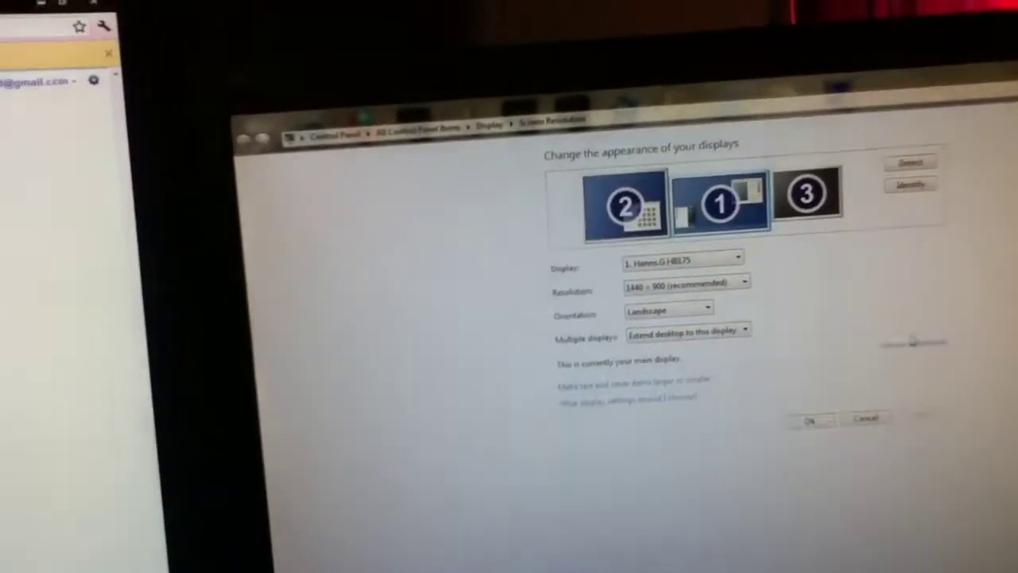
click(613, 242)
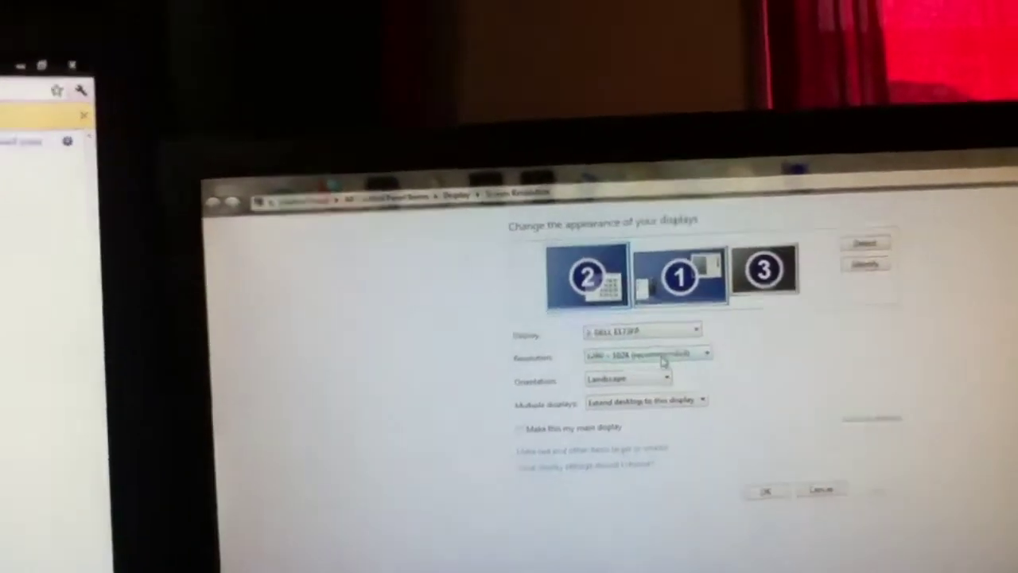
click(729, 316)
click(590, 284)
click(668, 346)
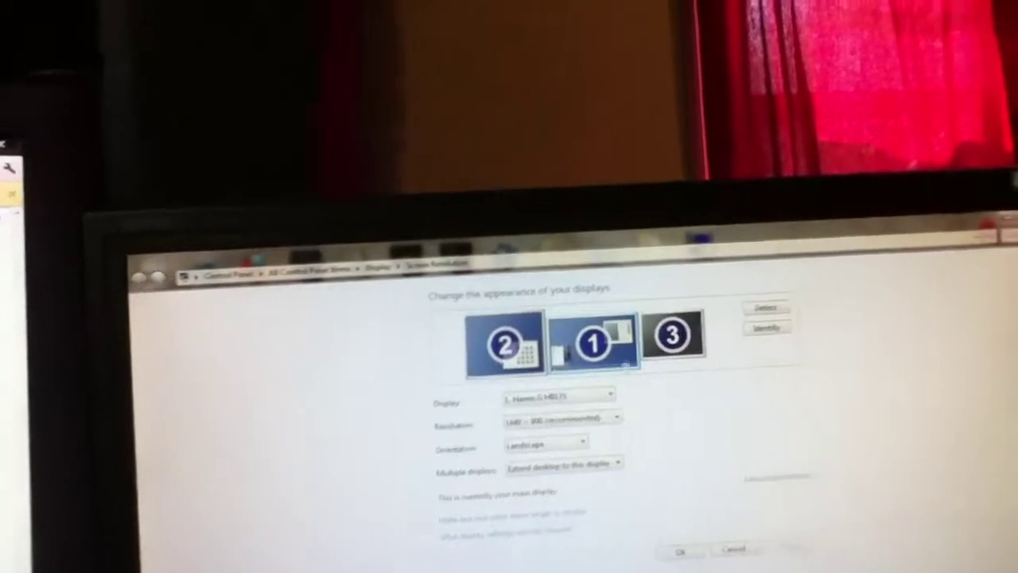